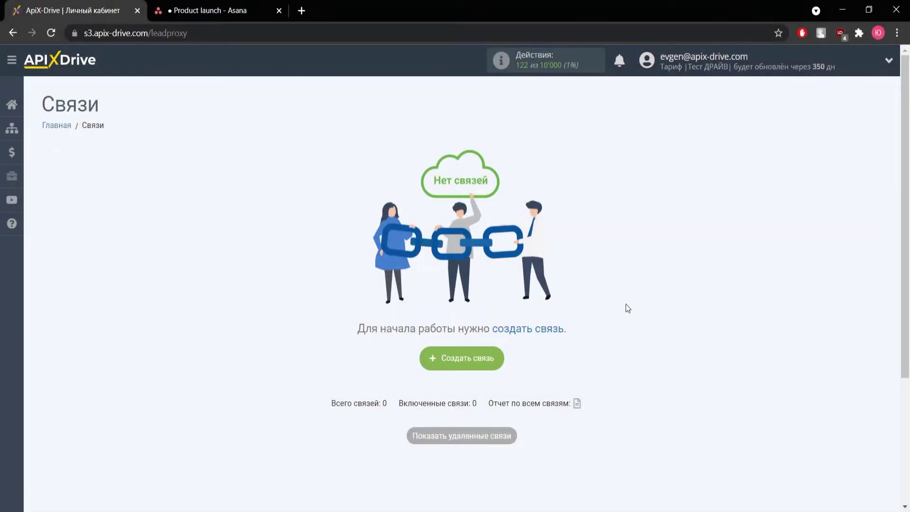
Create a new connection with Asana as the data source system
left_click(459, 368)
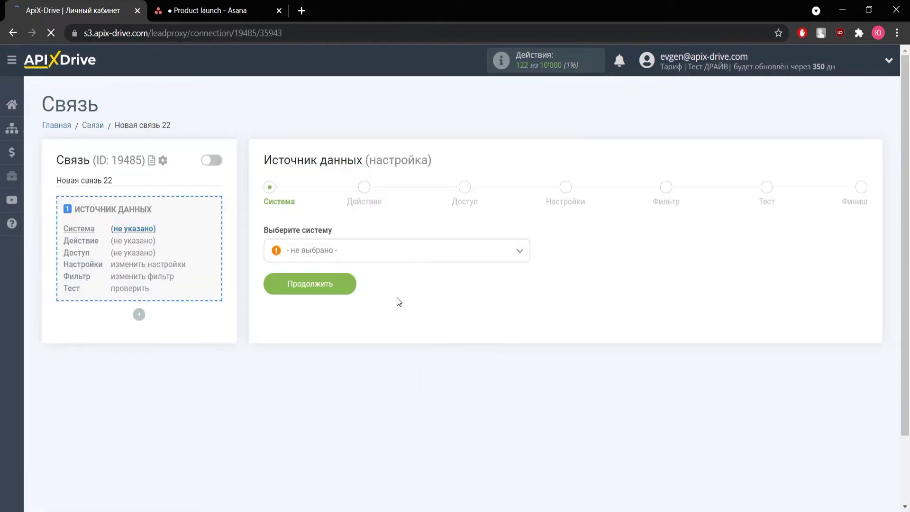
left_click(380, 259)
scroll(330, 356, "down", 3)
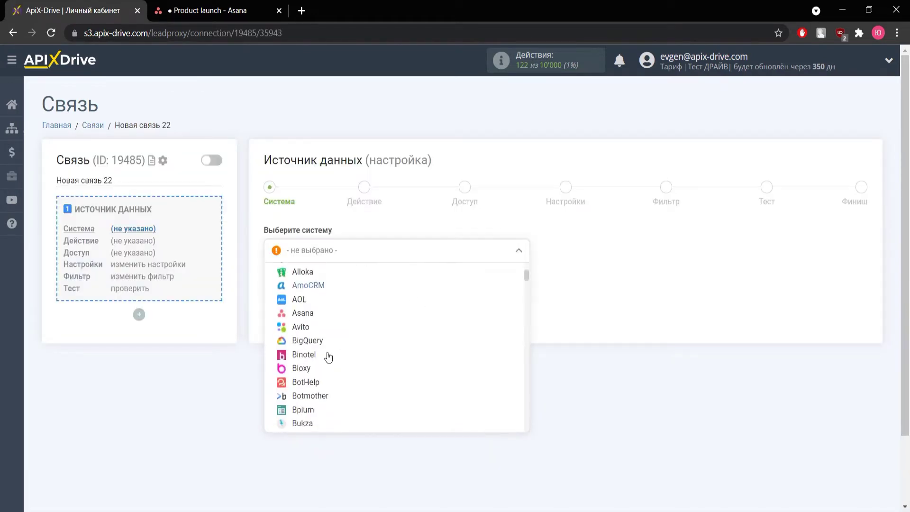
left_click(299, 315)
left_click(304, 281)
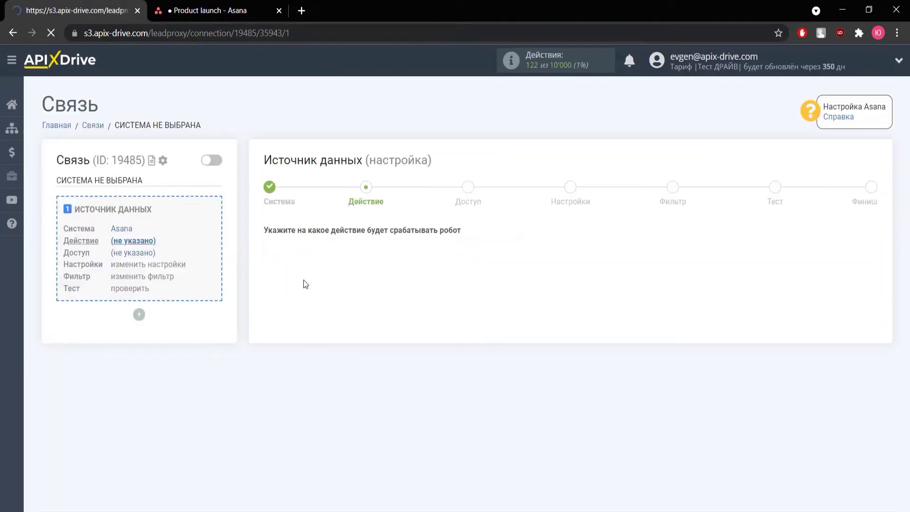
Set the Asana action to 'Загрузить задачи (новые)'
left_click(305, 256)
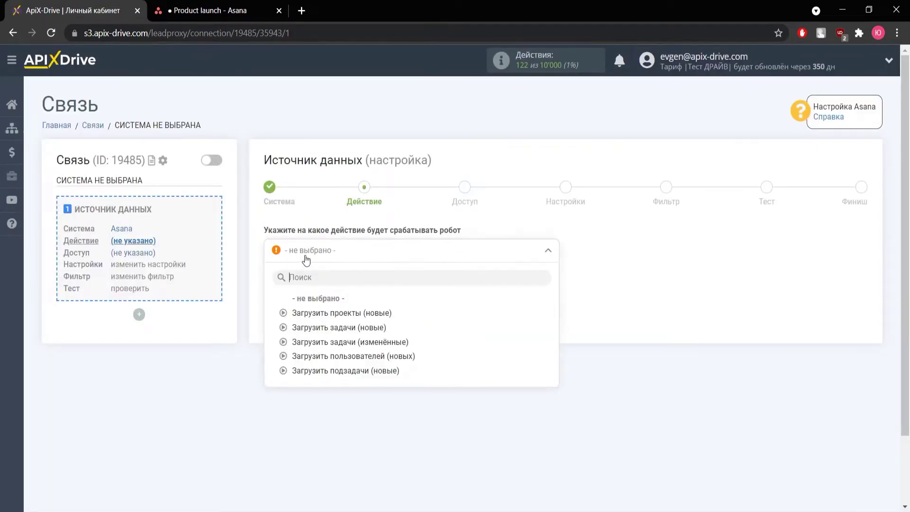
left_click(317, 328)
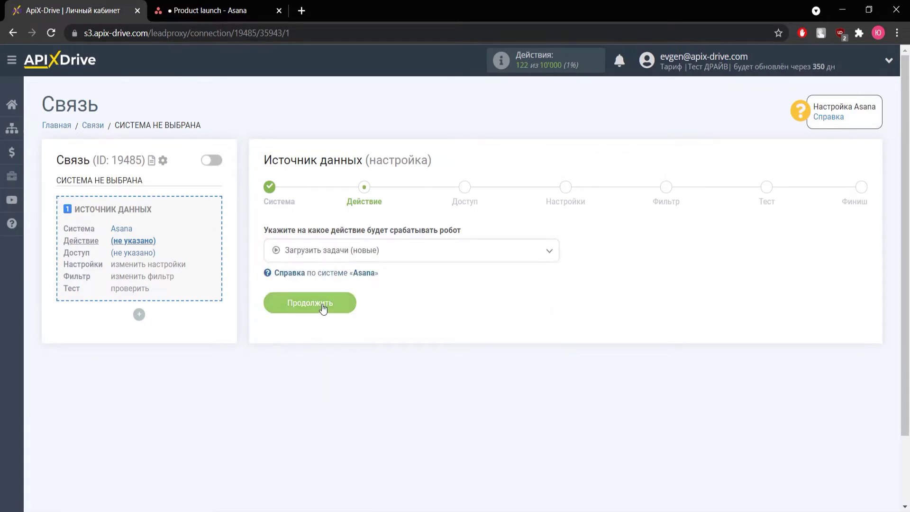
left_click(323, 307)
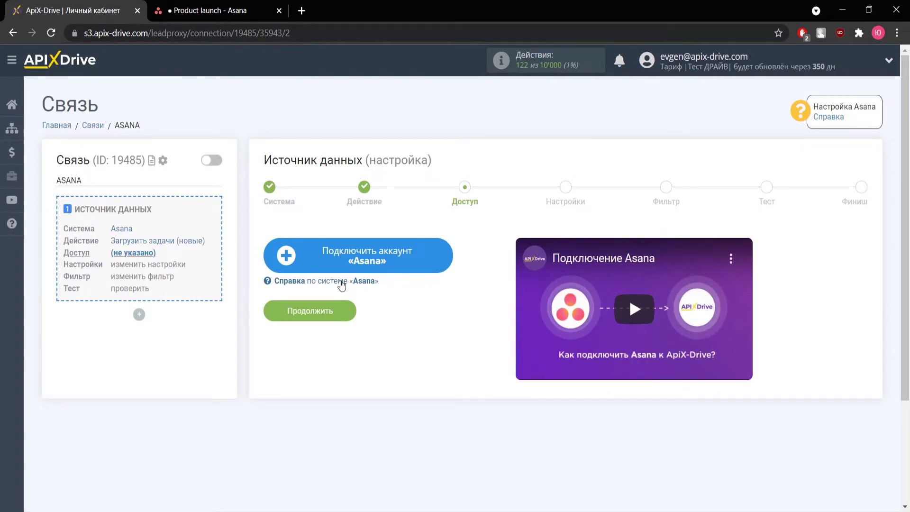
Sign in to Asana with the account e-mail and password and allow ApiX-Drive access
left_click(336, 269)
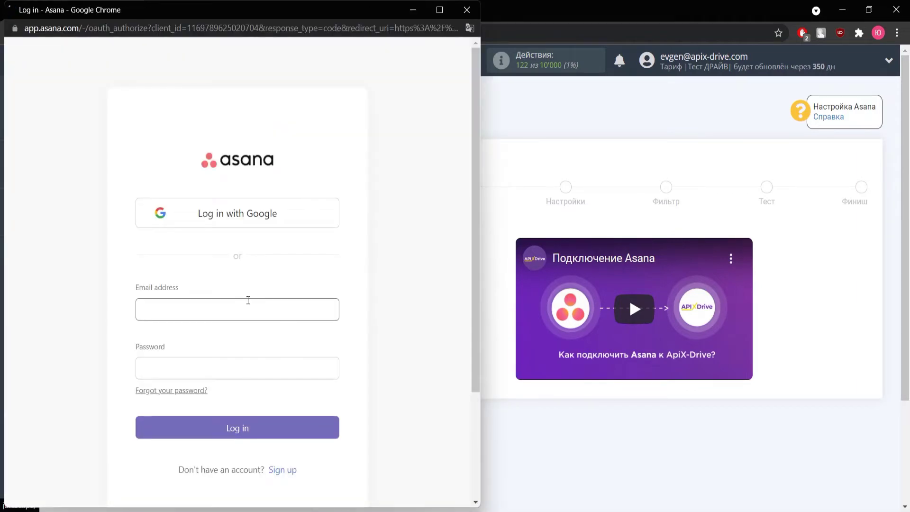
key("Tab")
type("*********")
key("Return")
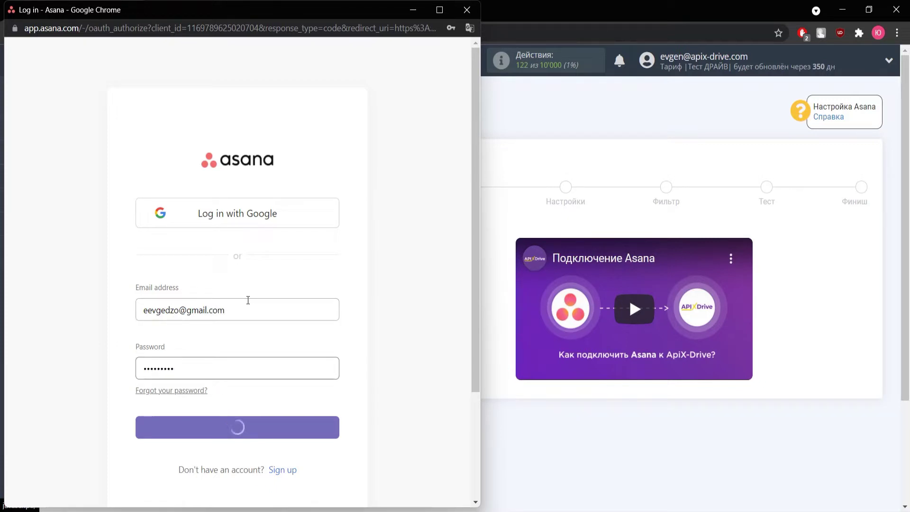
left_click(260, 435)
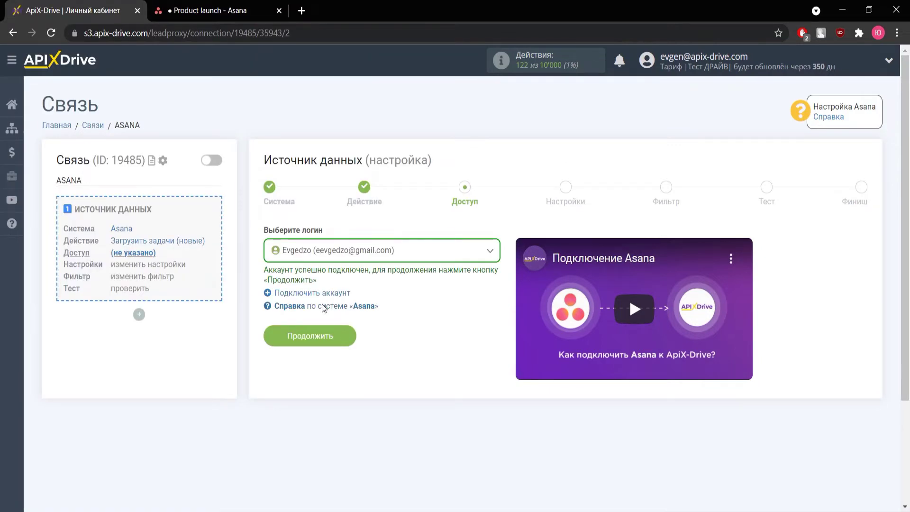
Use workspace 'Product' and project 'Product launch' for the Asana source
left_click(322, 334)
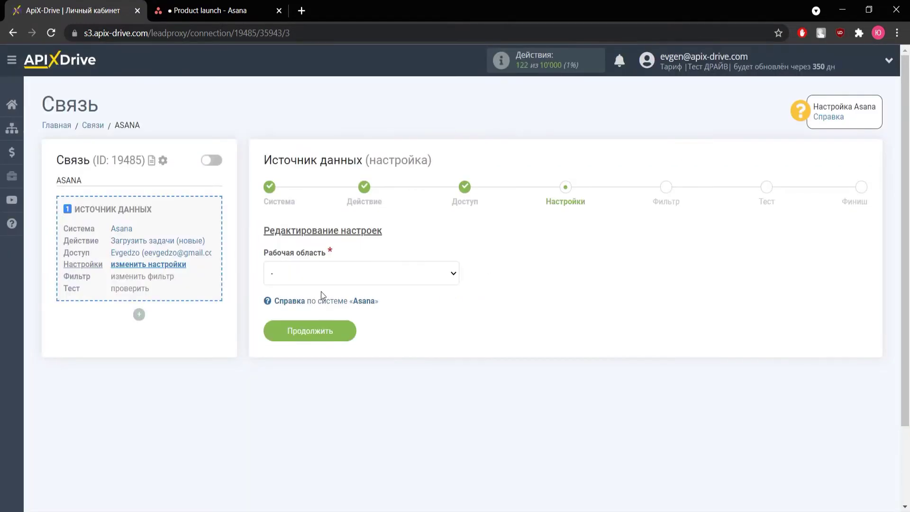
left_click(317, 277)
left_click(315, 299)
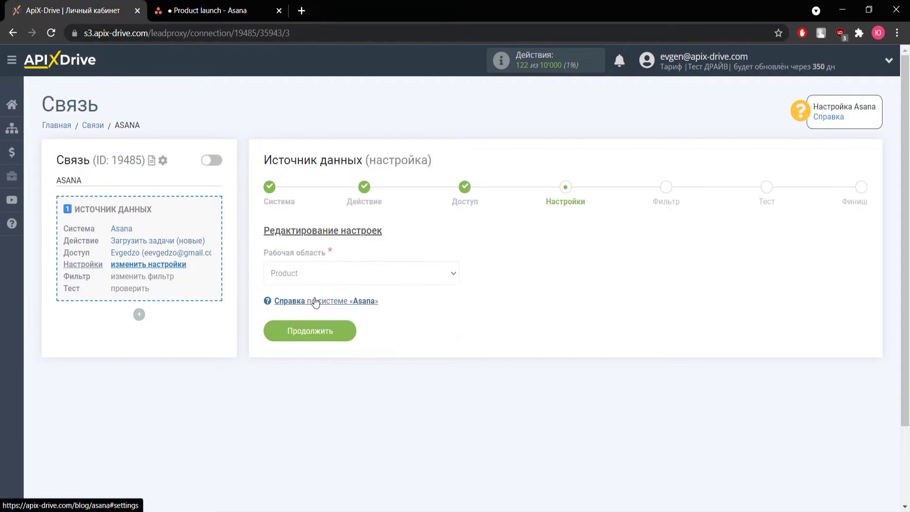
left_click(315, 327)
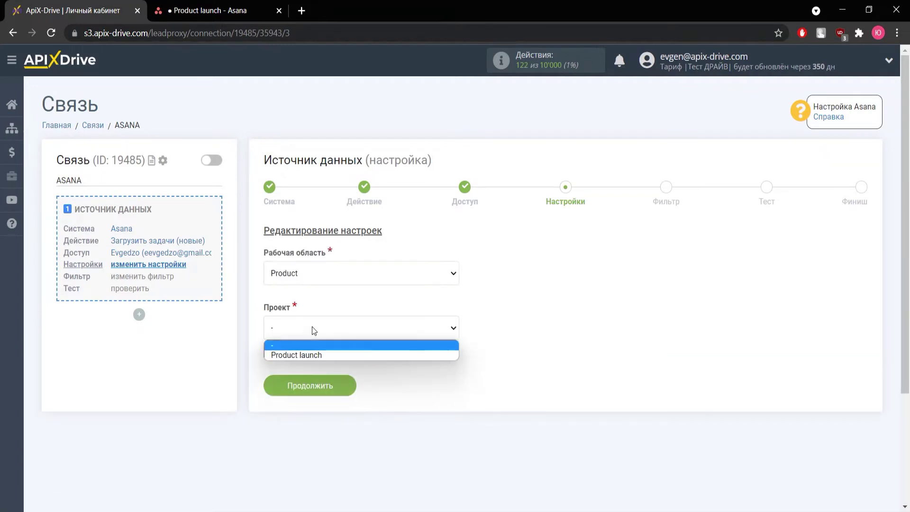
left_click(309, 354)
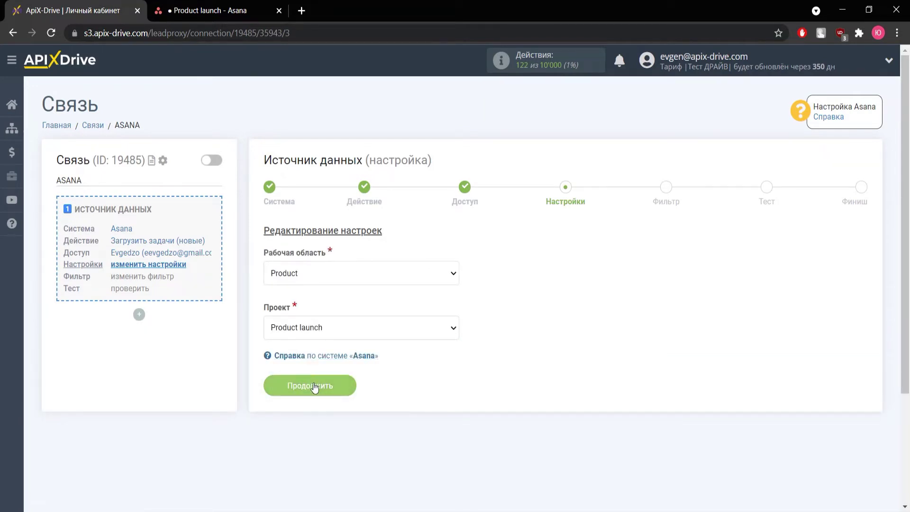
left_click(313, 384)
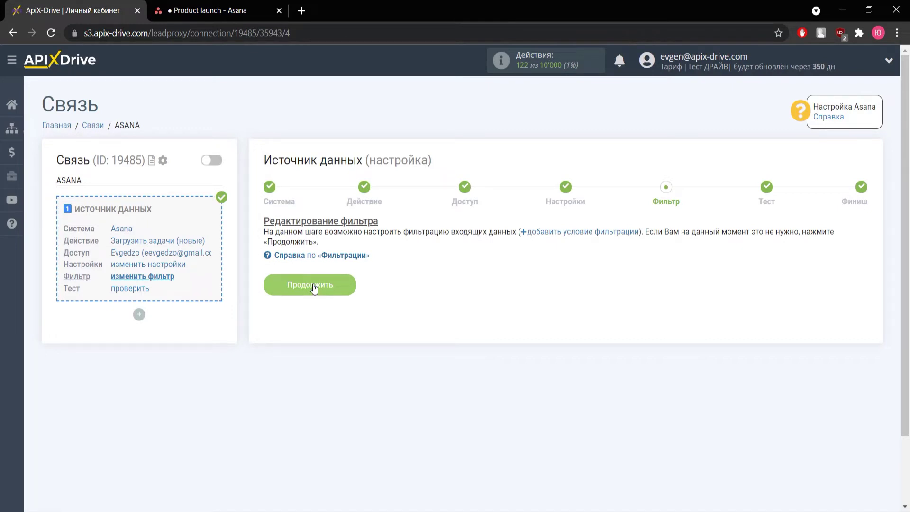
Skip filtering, review the sample Product launch task, and finish the source setup
left_click(313, 286)
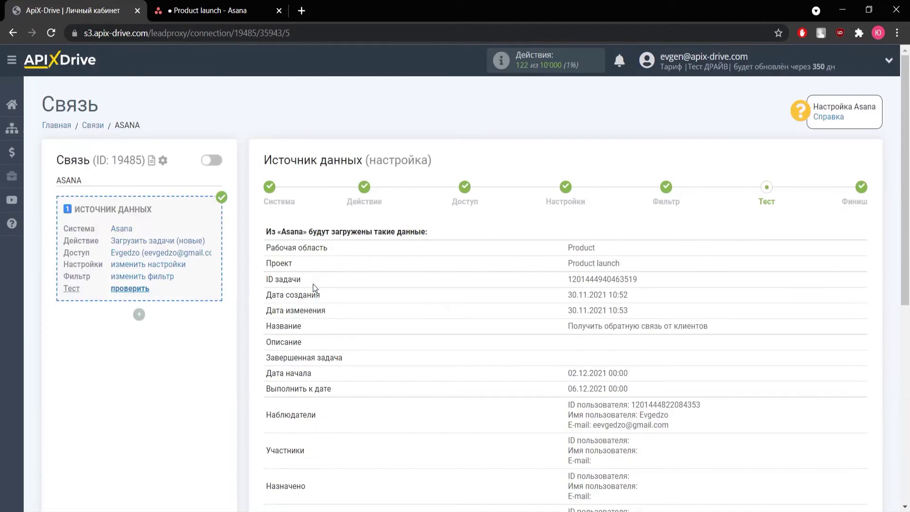
scroll(402, 288, "down", 1)
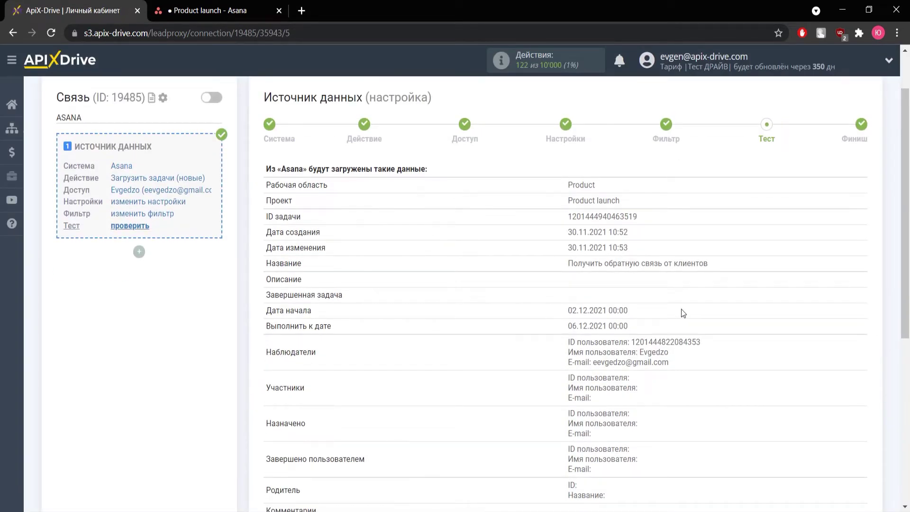
scroll(764, 321, "down", 1)
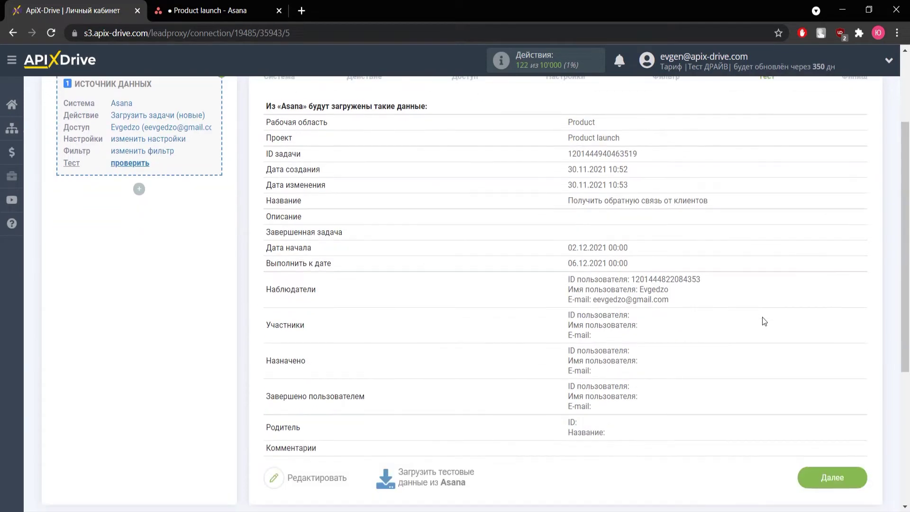
left_click(838, 477)
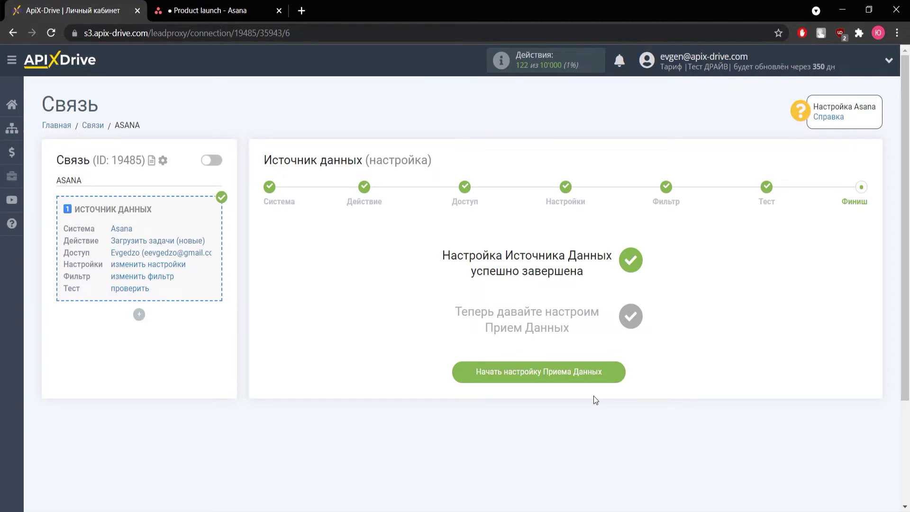
Start the data receiver setup with Телеграм as the receiving system
left_click(497, 370)
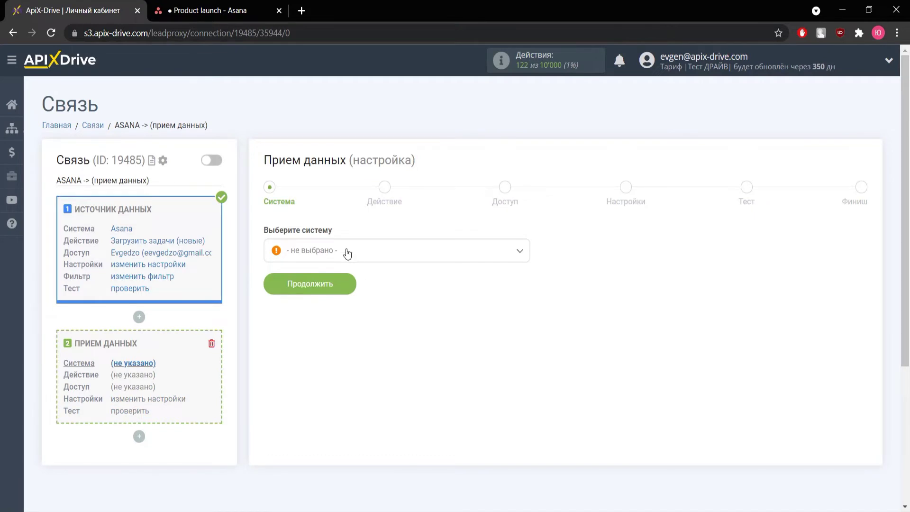
left_click(347, 254)
scroll(340, 353, "down", 20)
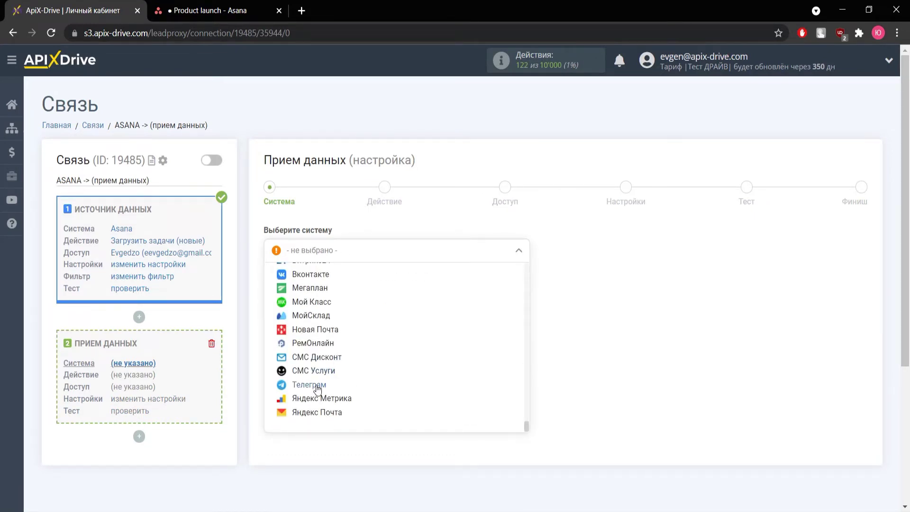
left_click(316, 384)
left_click(322, 287)
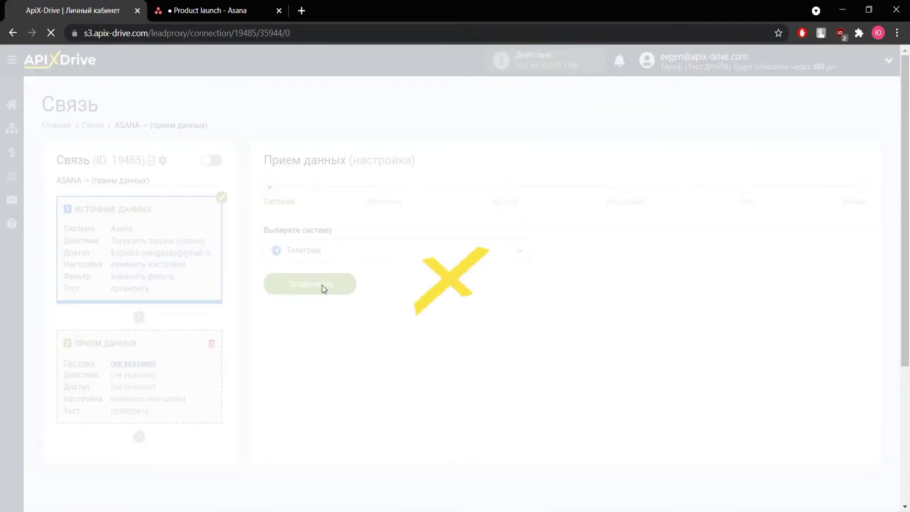
Set the Telegram action to 'Отправить сообщение'
left_click(318, 257)
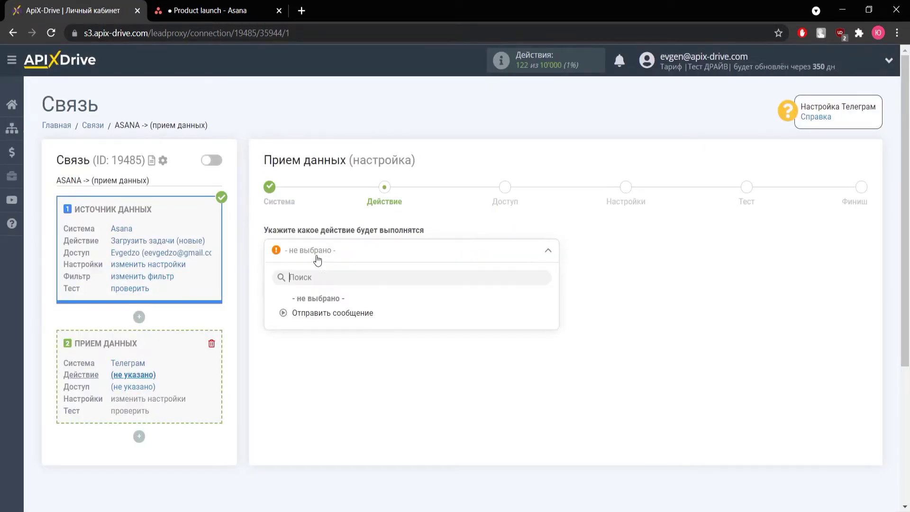
left_click(329, 313)
left_click(328, 303)
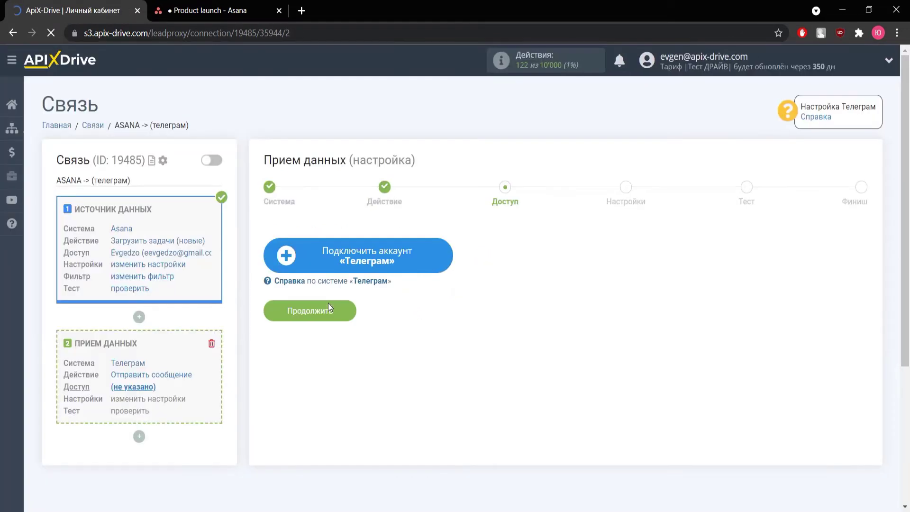
left_click(325, 258)
left_click(422, 293)
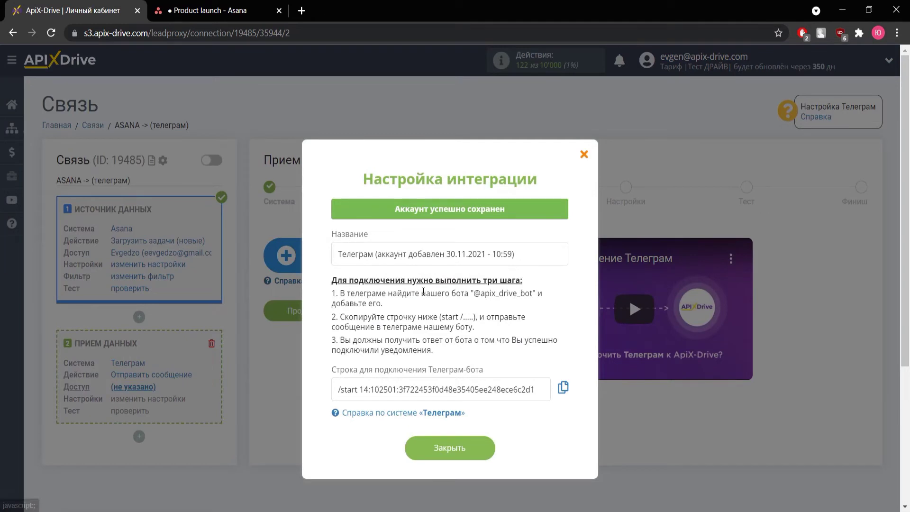
left_click_drag(473, 293, 534, 298)
right_click(536, 298)
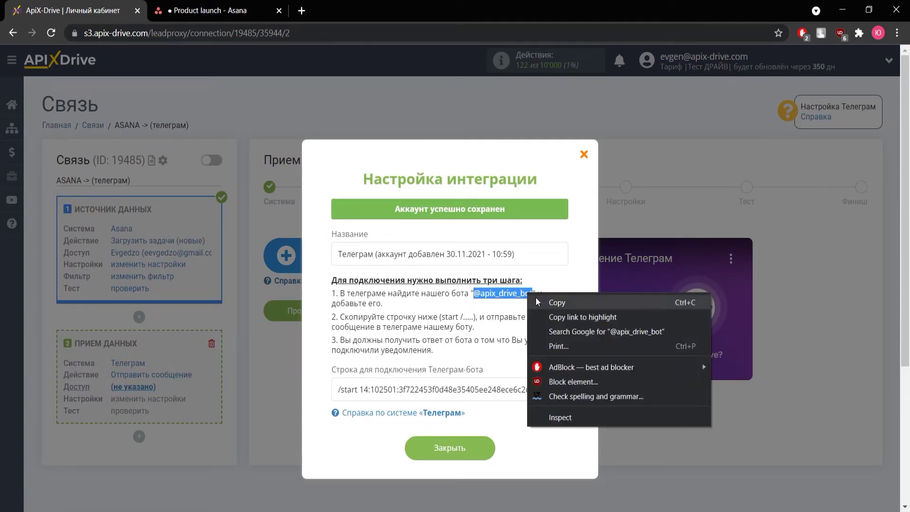
left_click(539, 302)
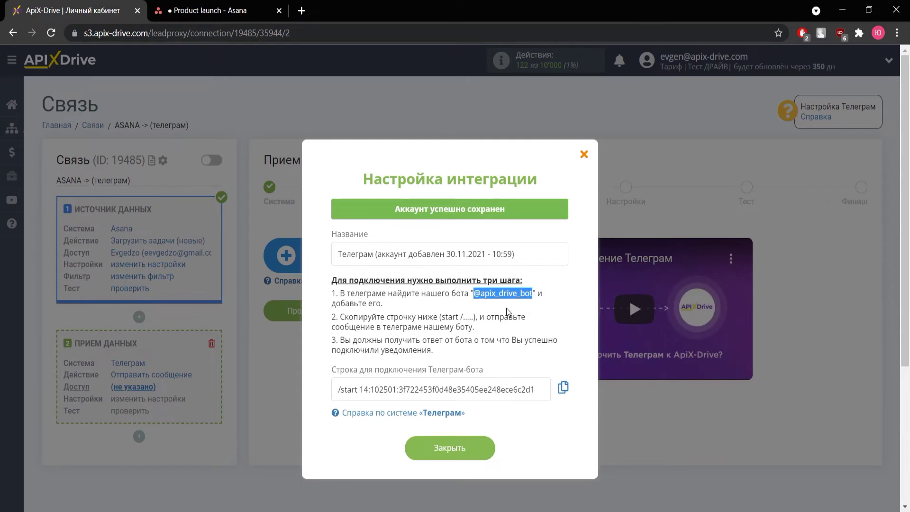
key("alt+Tab")
key("ctrl+v")
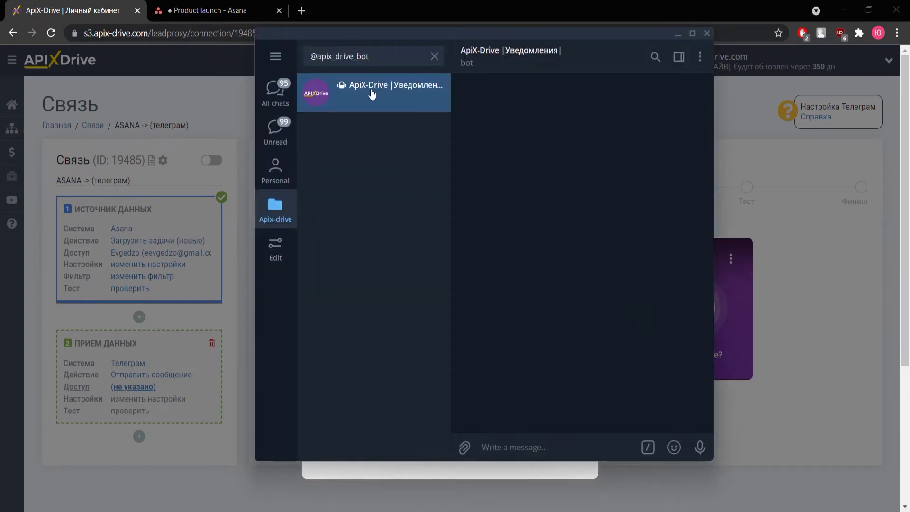
left_click(372, 94)
key("alt+Tab")
left_click(562, 387)
key("alt+Tab")
key("ctrl+v")
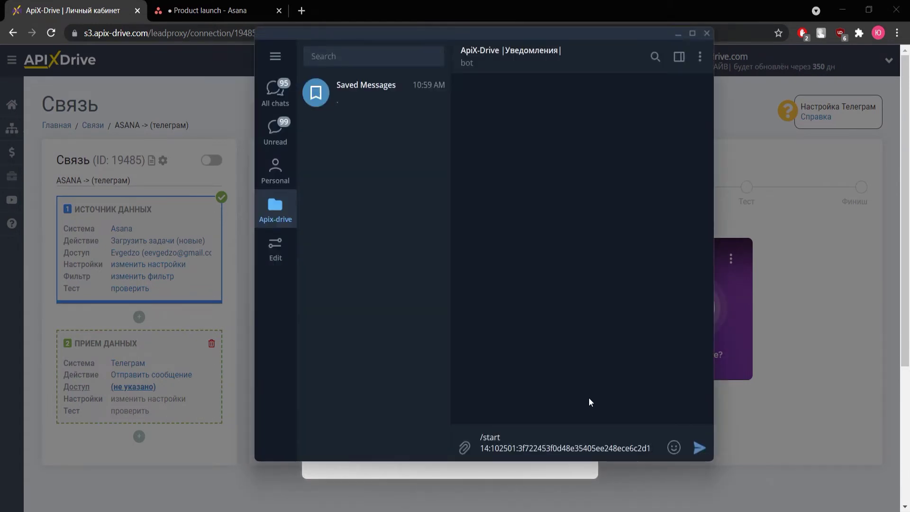
left_click(699, 447)
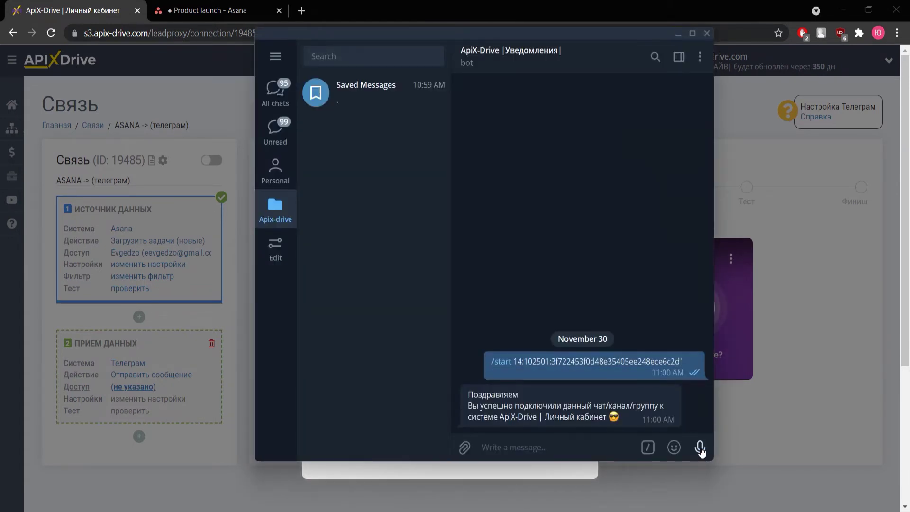
key("alt+Tab")
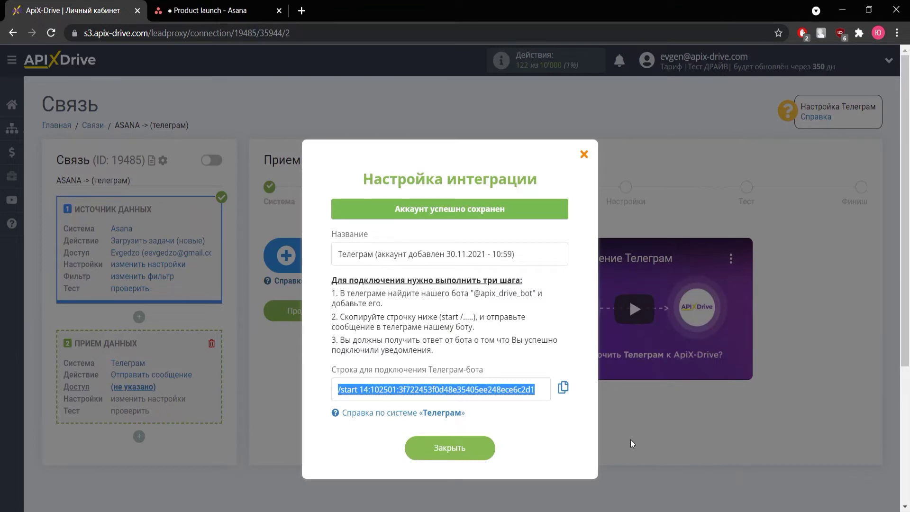
Close the integration dialog and continue with the new Telegram login selected
left_click(479, 450)
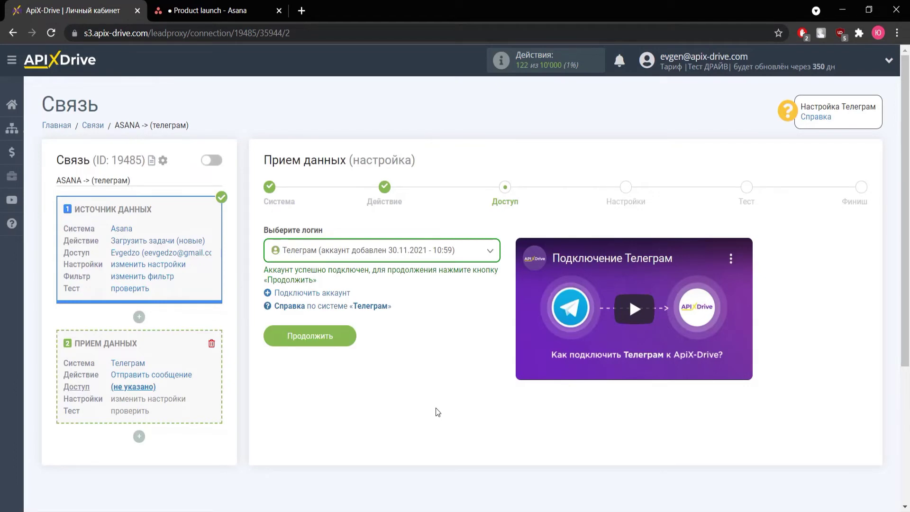
left_click(316, 339)
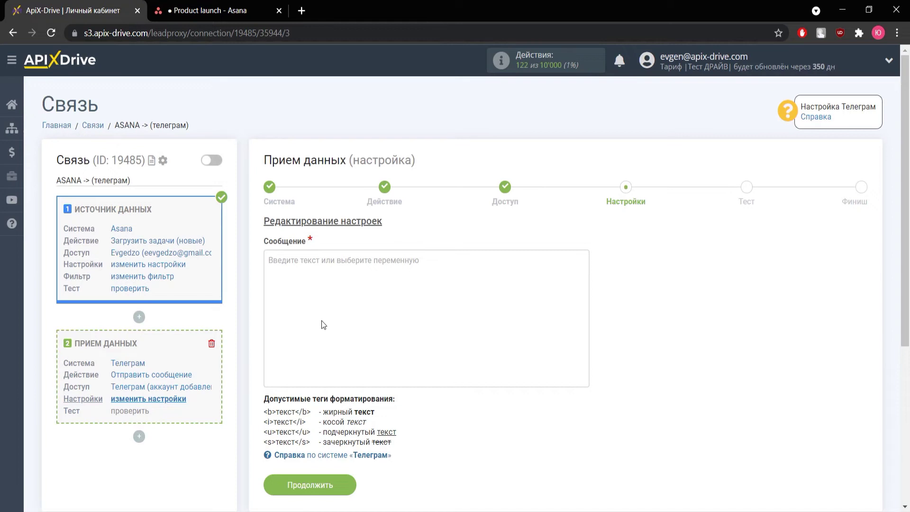
Begin the message with 'Новая задача' followed by the date and time variables
left_click(321, 325)
scroll(327, 276, "down", 3)
type("Новая задача")
left_click(346, 362)
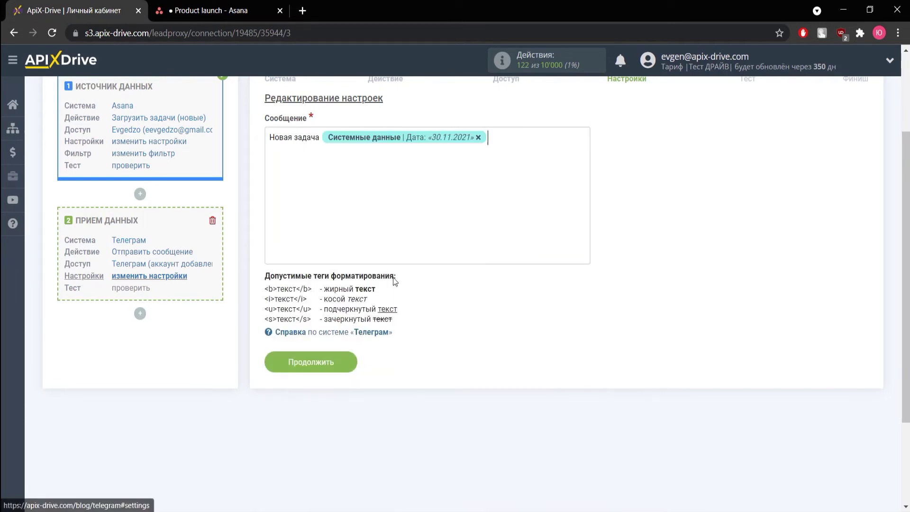
left_click(506, 167)
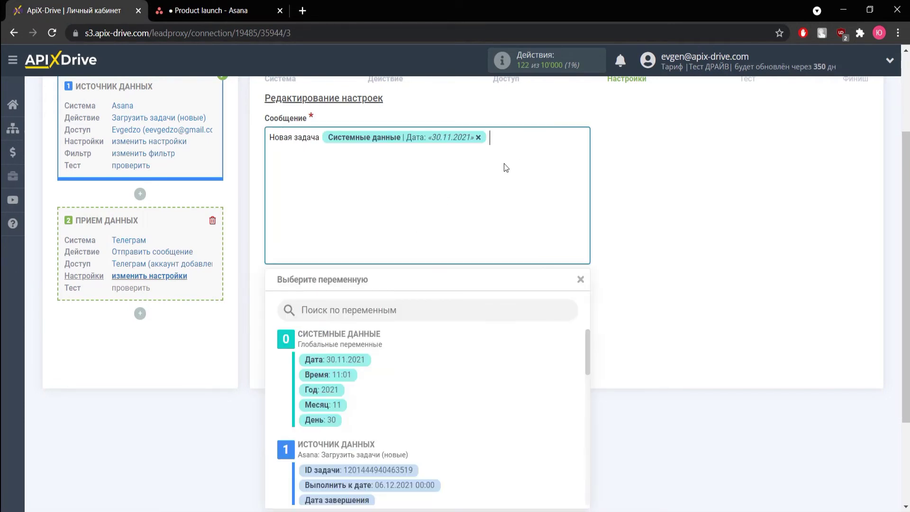
left_click(344, 375)
Add lines 'Дата начала выполнения:' and 'Выполнить к дате:' with the matching Asana date variables
key("Return")
type("Дата начала")
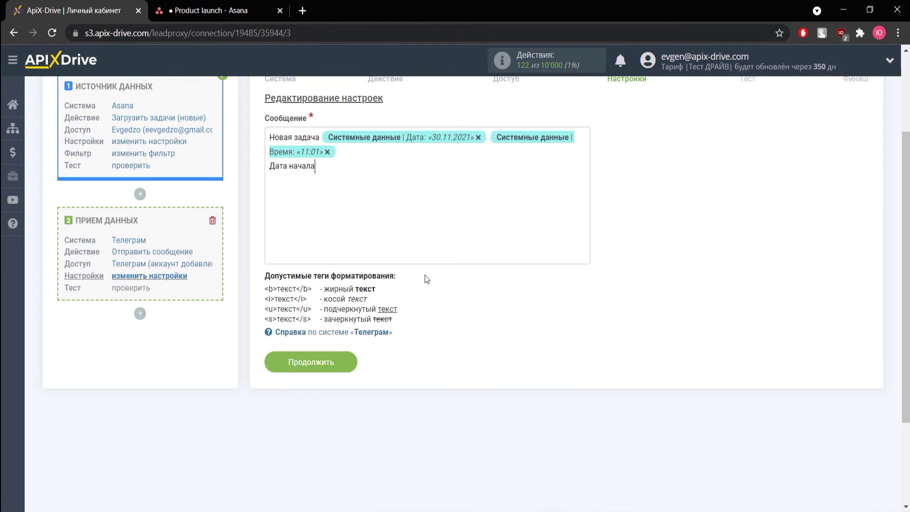
type(" выполнения:")
left_click(388, 165)
scroll(424, 381, "down", 3)
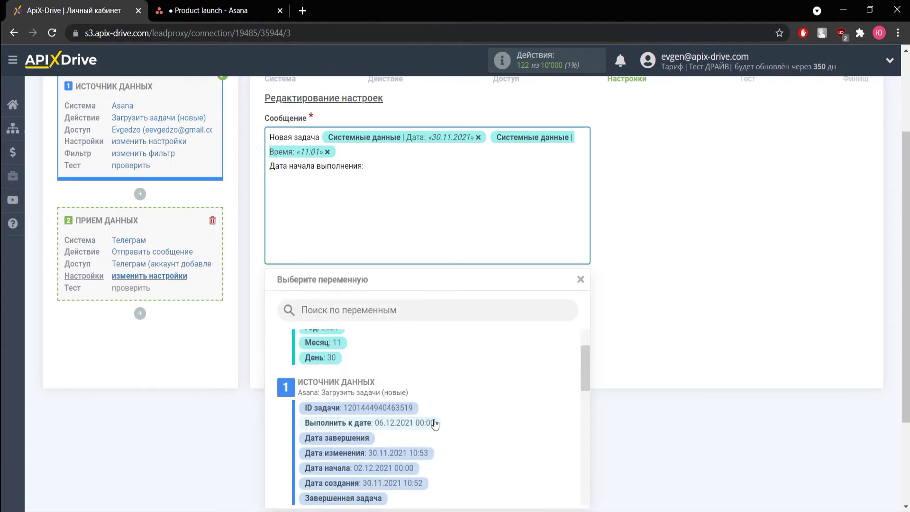
left_click(406, 467)
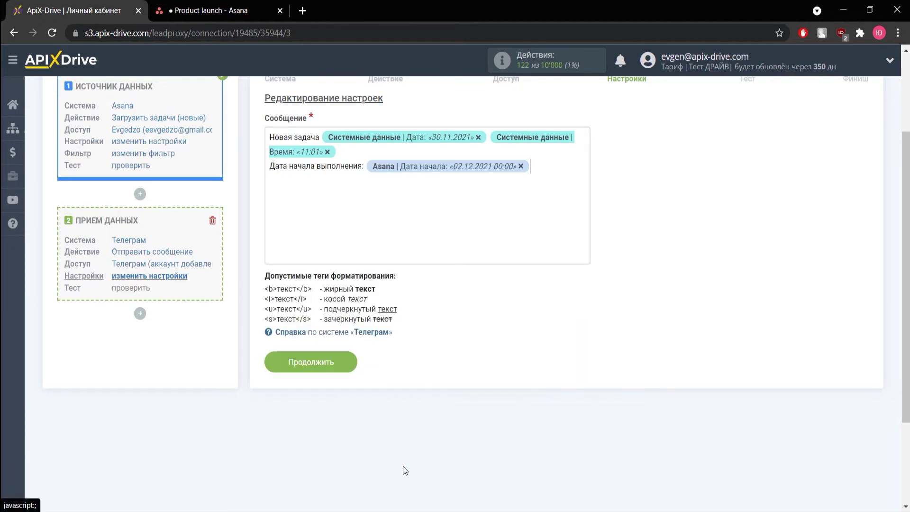
key("Return")
type("В")
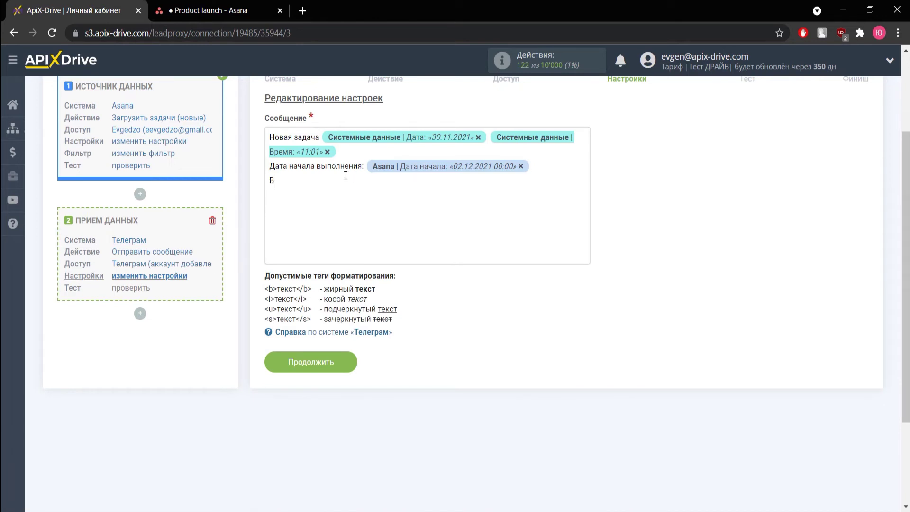
type("ыполнить к дате:")
left_click(359, 187)
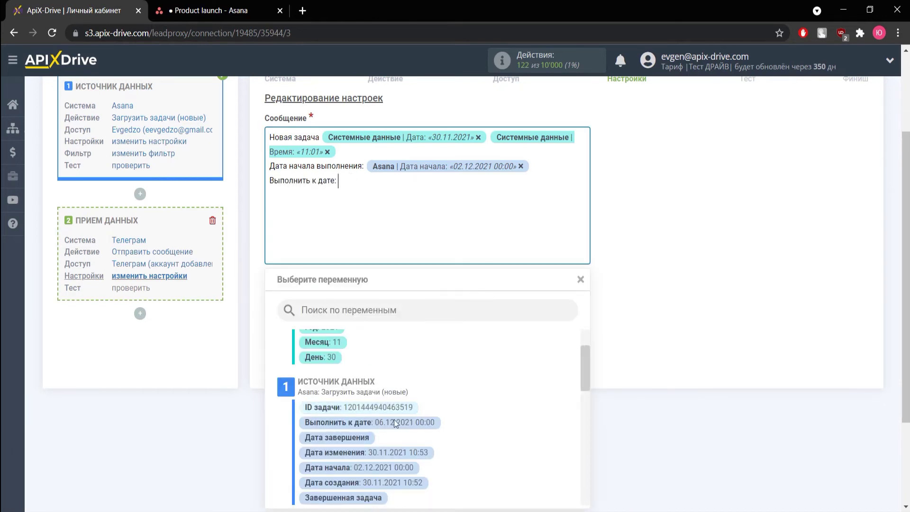
scroll(410, 439, "down", 3)
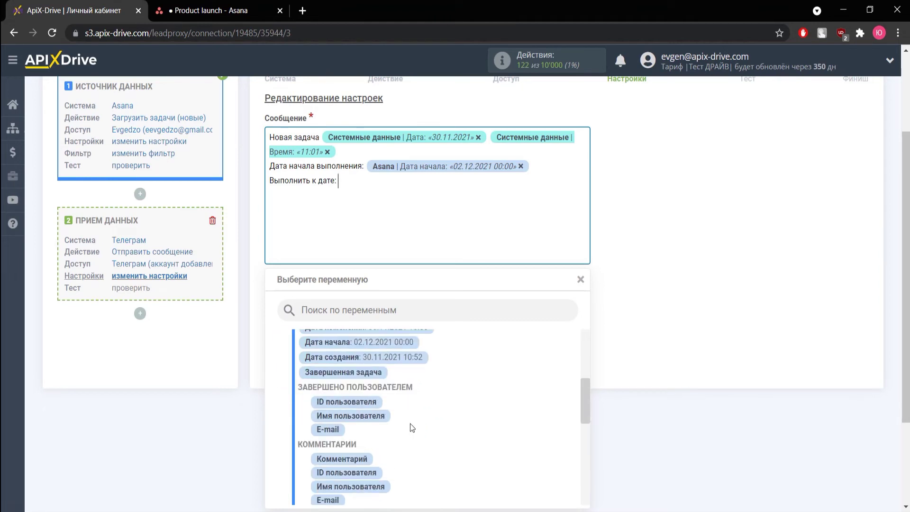
scroll(410, 424, "up", 2)
left_click(394, 362)
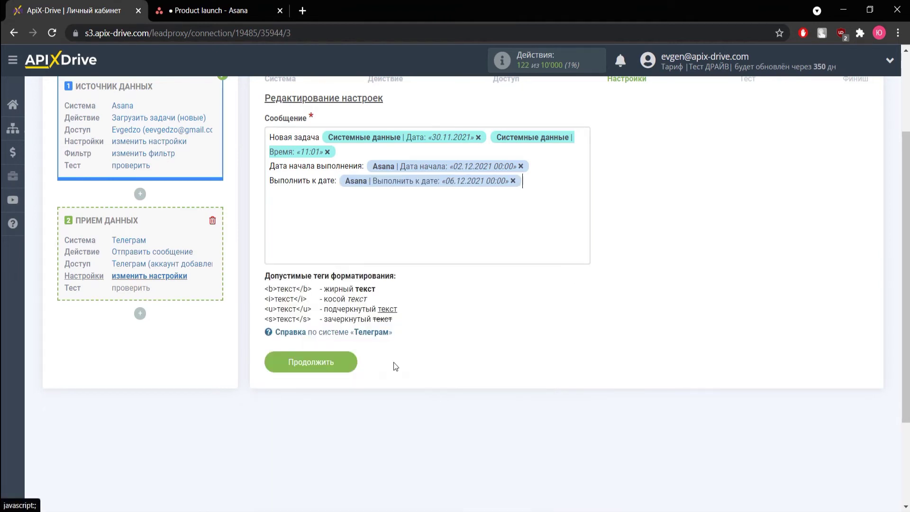
Add a 'Задача:' line with the Asana task Название variable
key("Return")
type("Задача:")
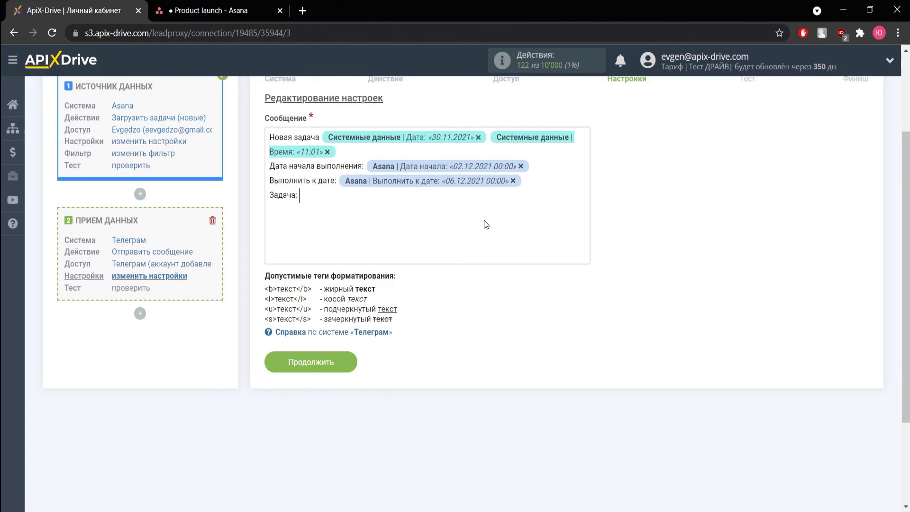
left_click(484, 220)
scroll(483, 380, "down", 8)
scroll(483, 380, "down", 1)
scroll(405, 389, "down", 1)
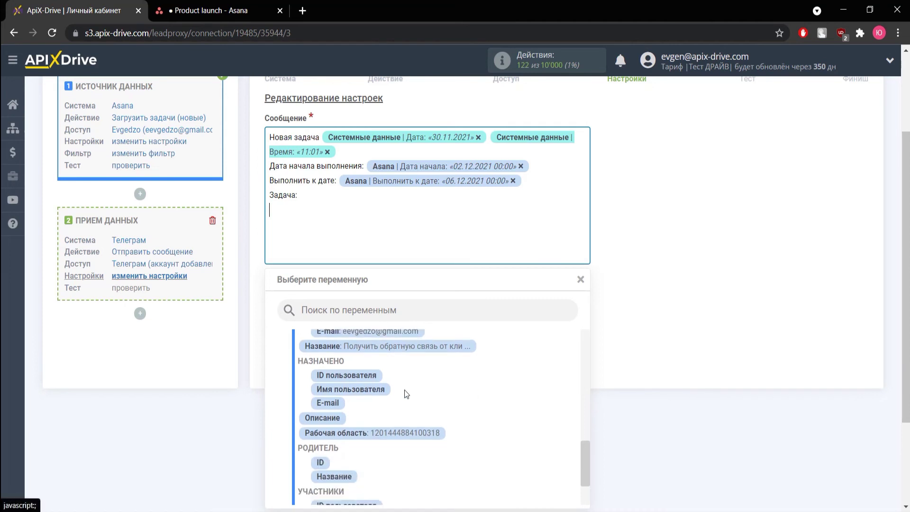
left_click(402, 337)
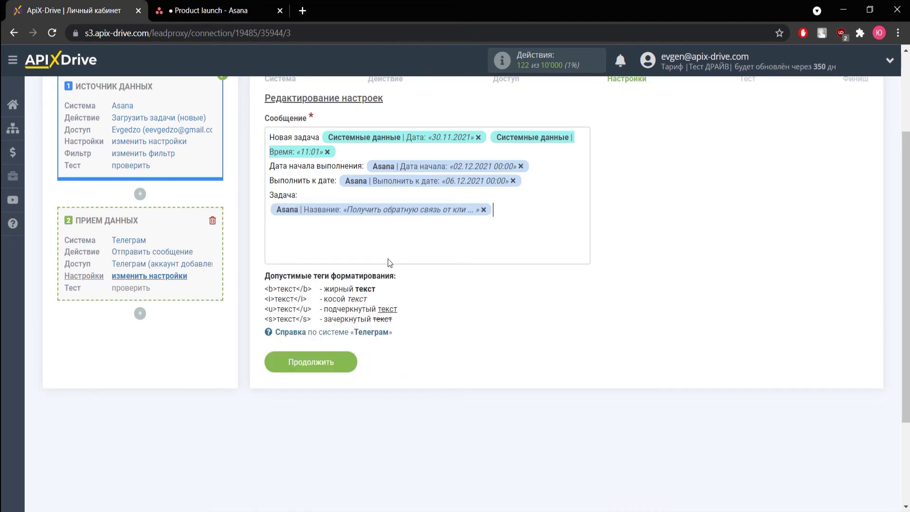
Send test data to Telegram and check the formatted new-task message in the bot chat
left_click(327, 366)
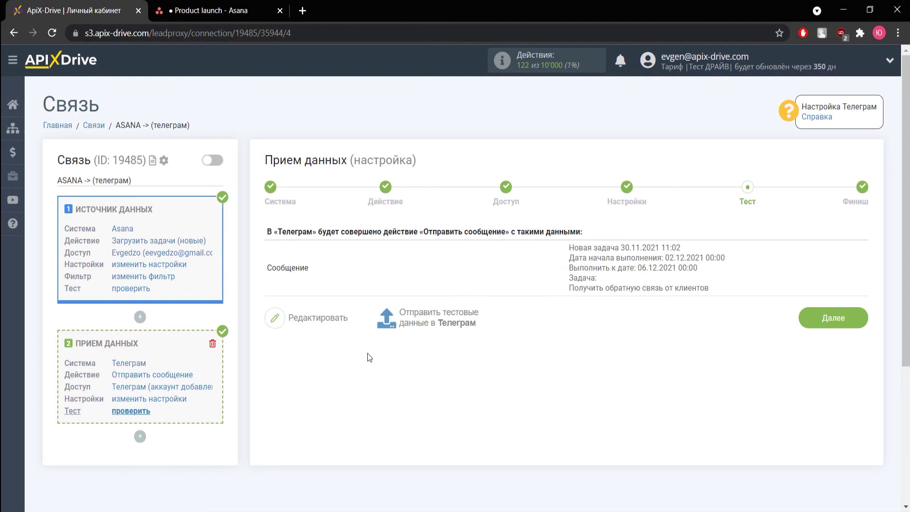
left_click(435, 324)
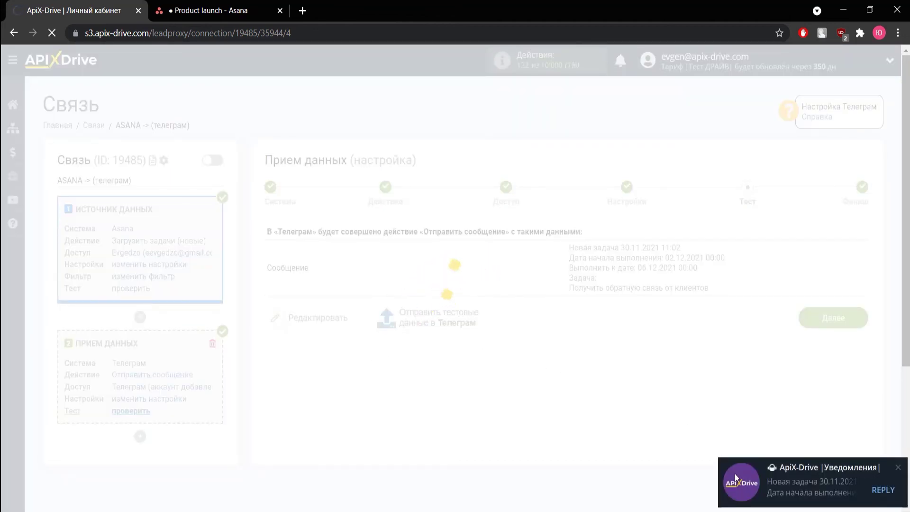
left_click(736, 475)
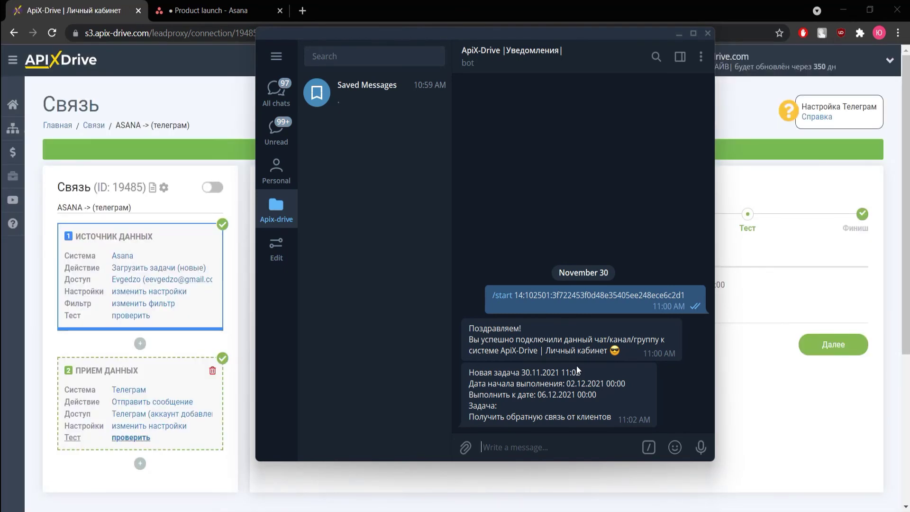
left_click(749, 380)
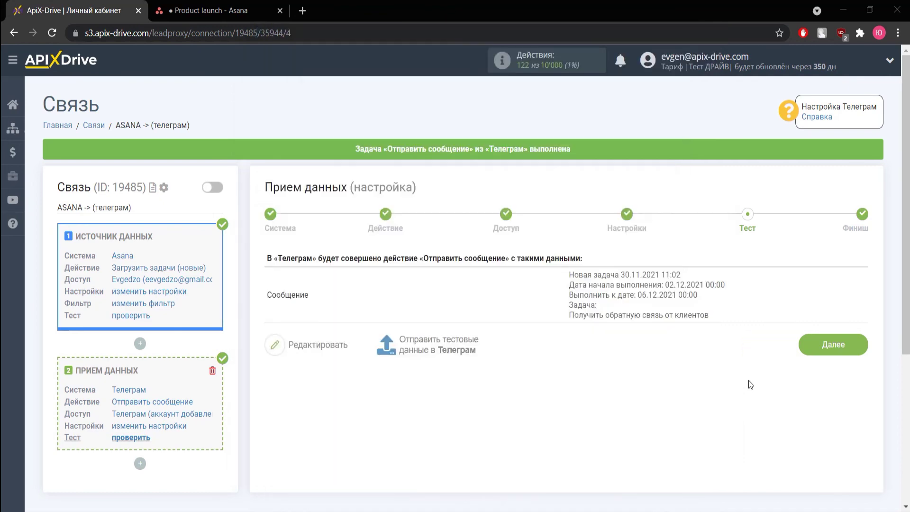
Finish the ASANA -> (телеграм) connection, enable its auto-update, and set a 5 минут update interval
left_click(830, 345)
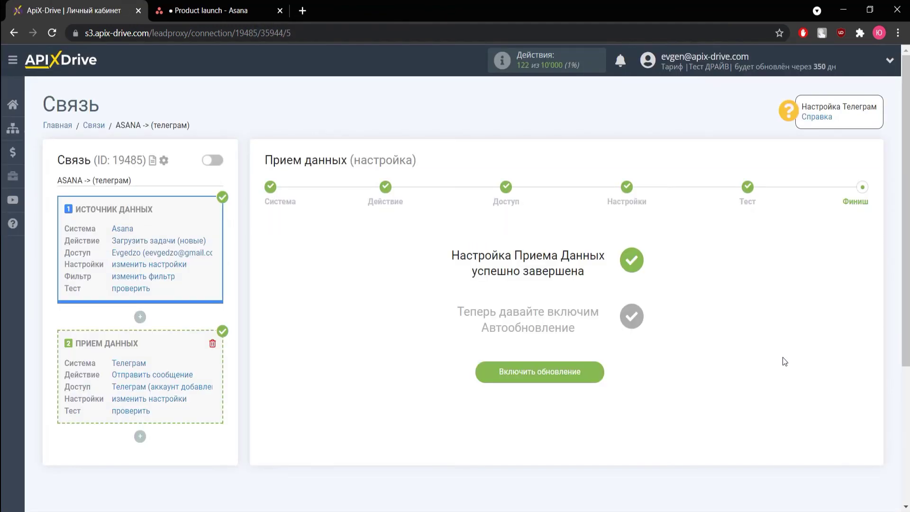
left_click(574, 385)
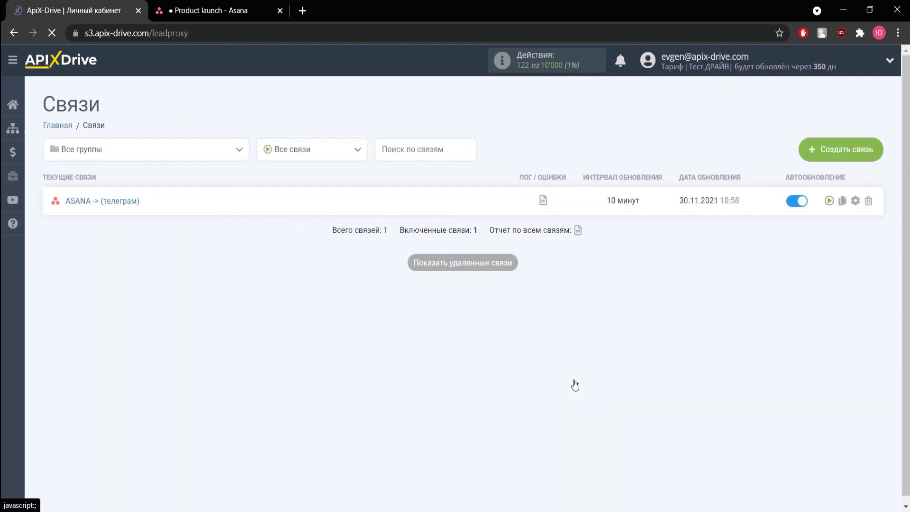
left_click(855, 201)
left_click(477, 293)
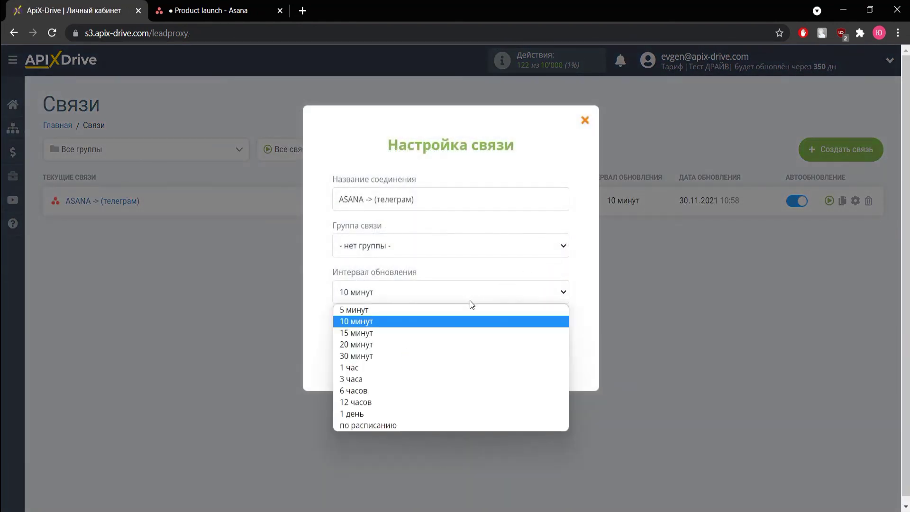
left_click(462, 309)
left_click(460, 356)
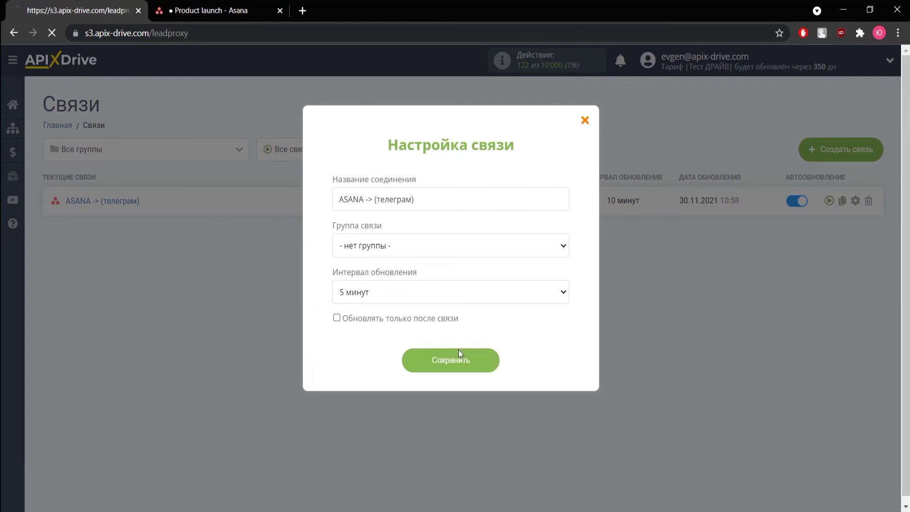